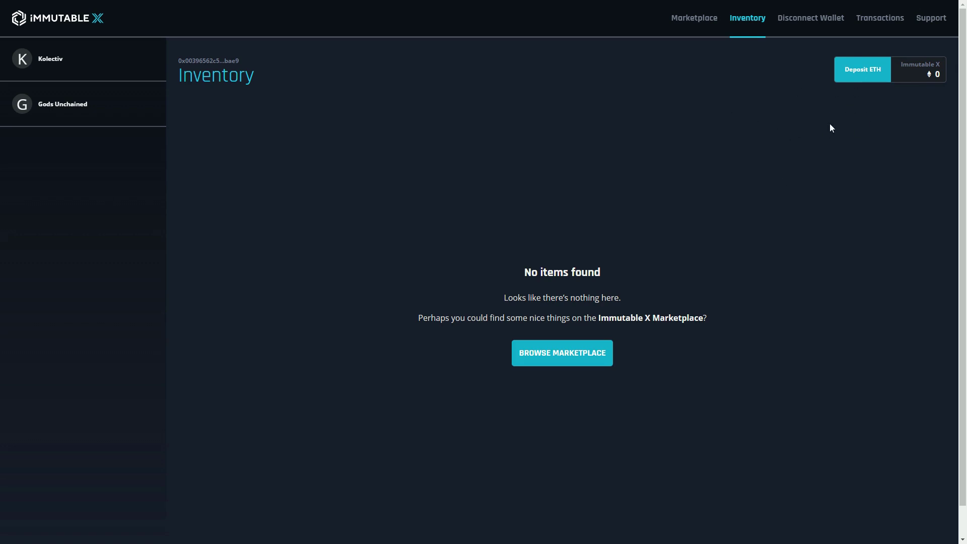
- Enter a 0.02 ETH amount in the deposit form and continue to the confirmation
{"action": "left_click", "coordinate": [850, 77]}
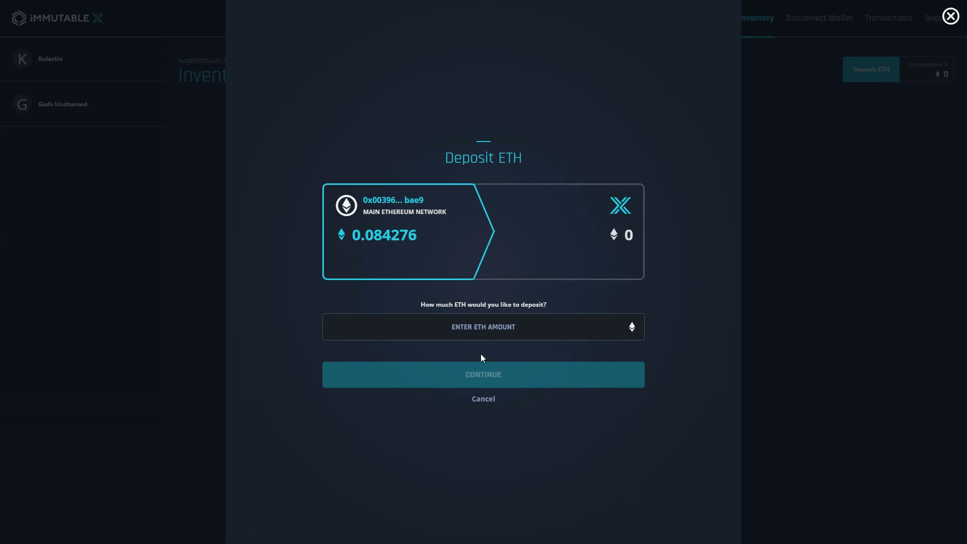
{"action": "left_click", "coordinate": [464, 332]}
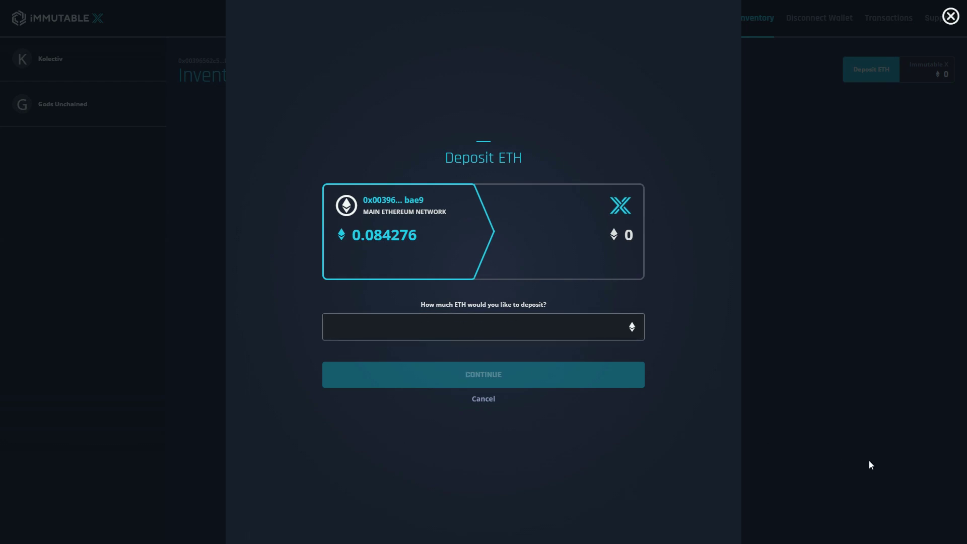
{"action": "type", "text": "0.02"}
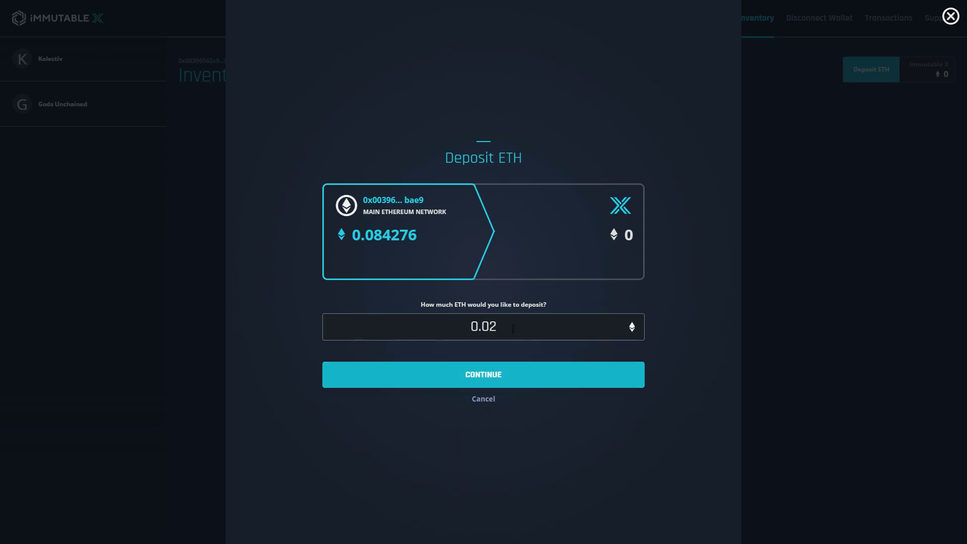
{"action": "left_click", "coordinate": [473, 384]}
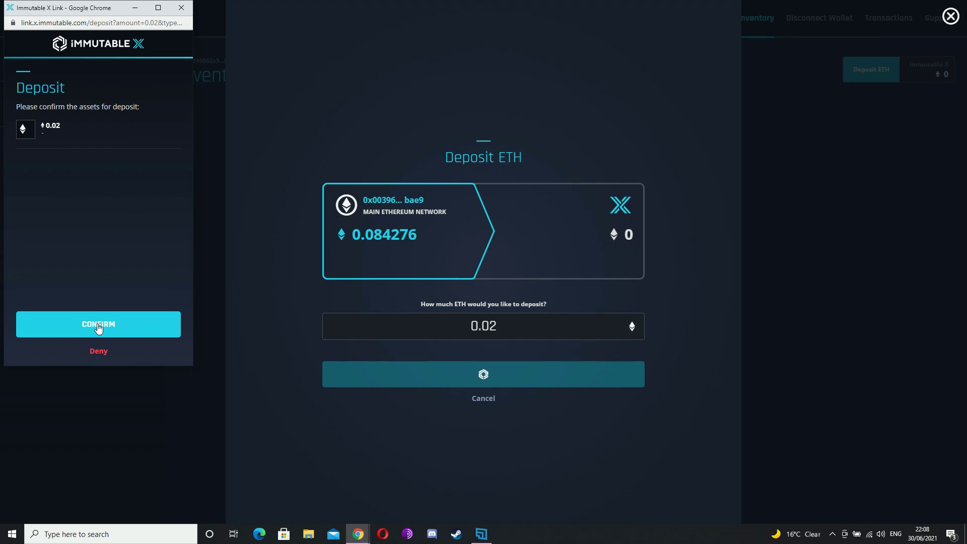
- Confirm the 0.02 ETH deposit, sign and approve it in MetaMask, then close the completion window
{"action": "left_click", "coordinate": [121, 327]}
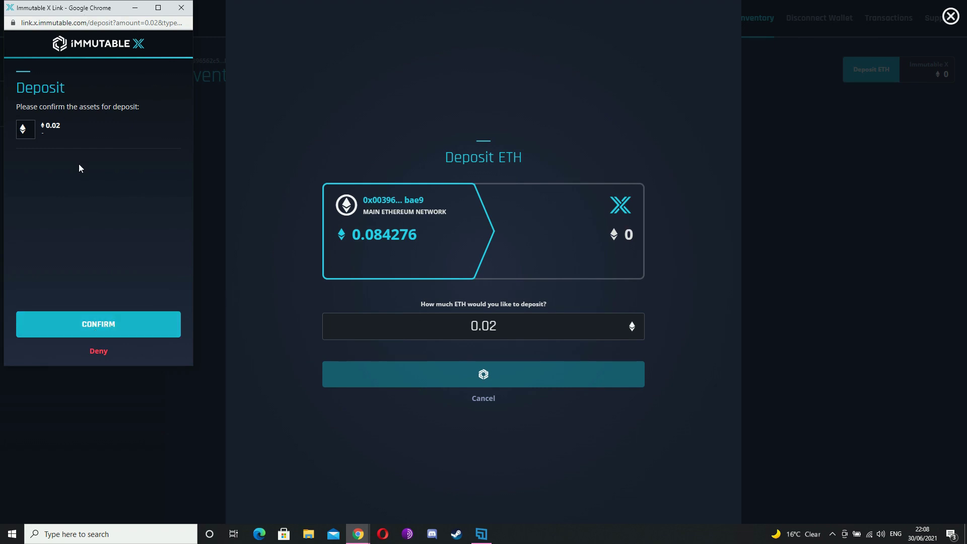
{"action": "left_click", "coordinate": [99, 327]}
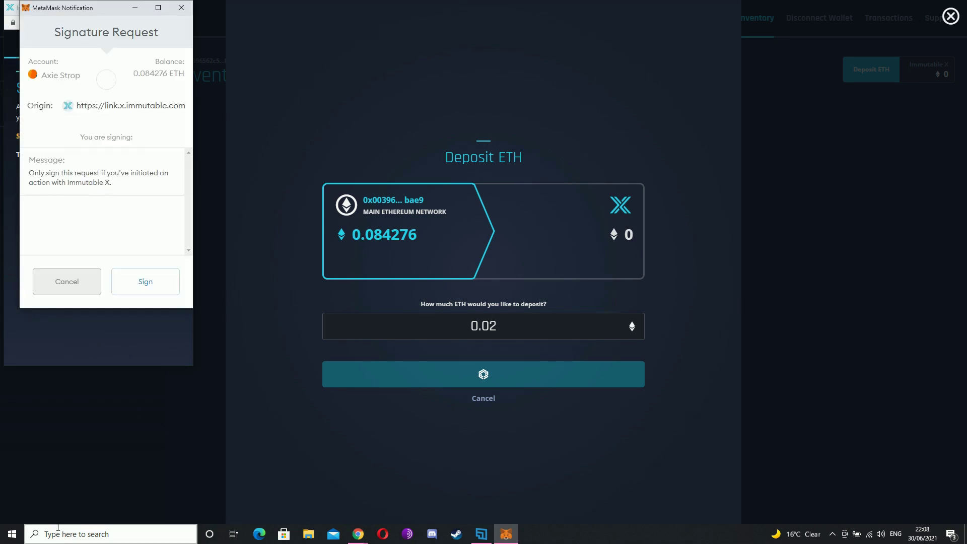
{"action": "left_click", "coordinate": [171, 283]}
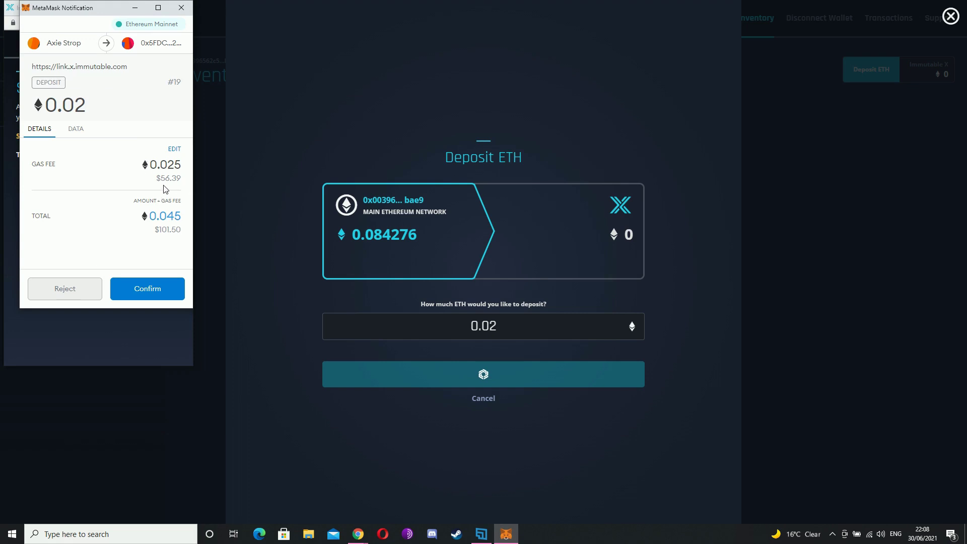
{"action": "left_click", "coordinate": [146, 286]}
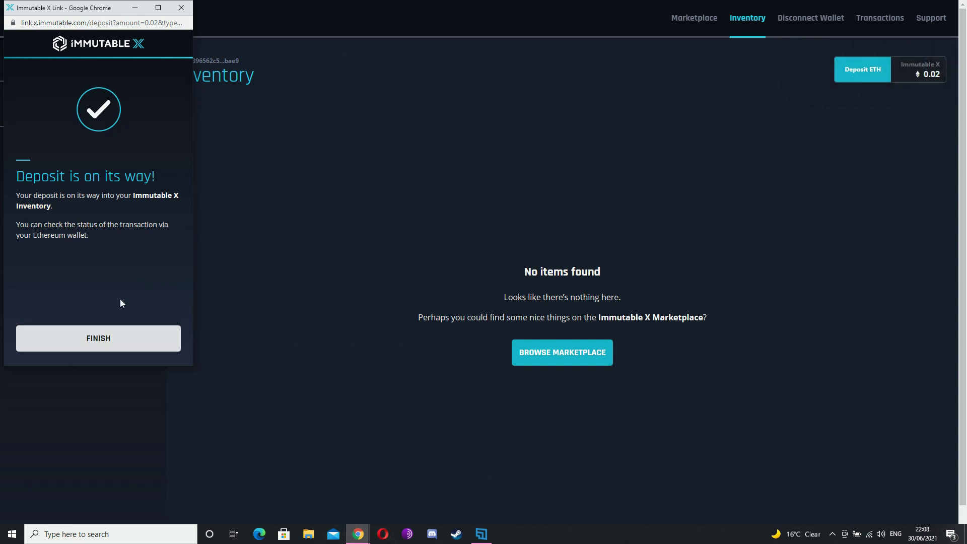
{"action": "left_click", "coordinate": [112, 346]}
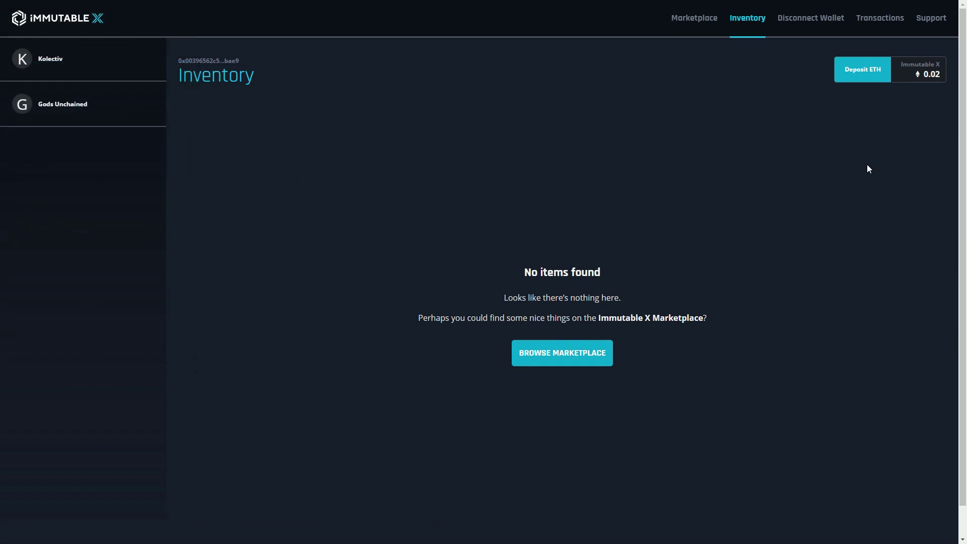
{"action": "left_click", "coordinate": [907, 74]}
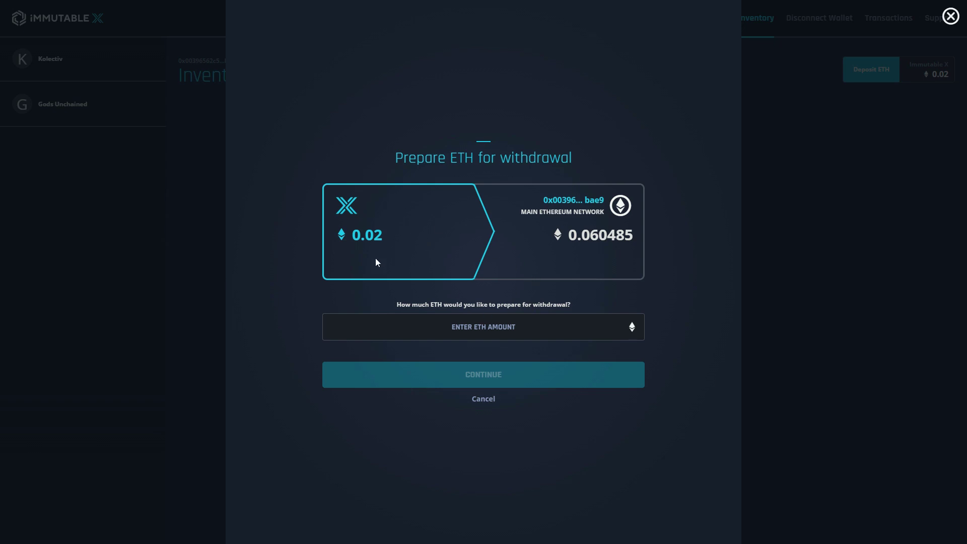
{"action": "left_click", "coordinate": [531, 336]}
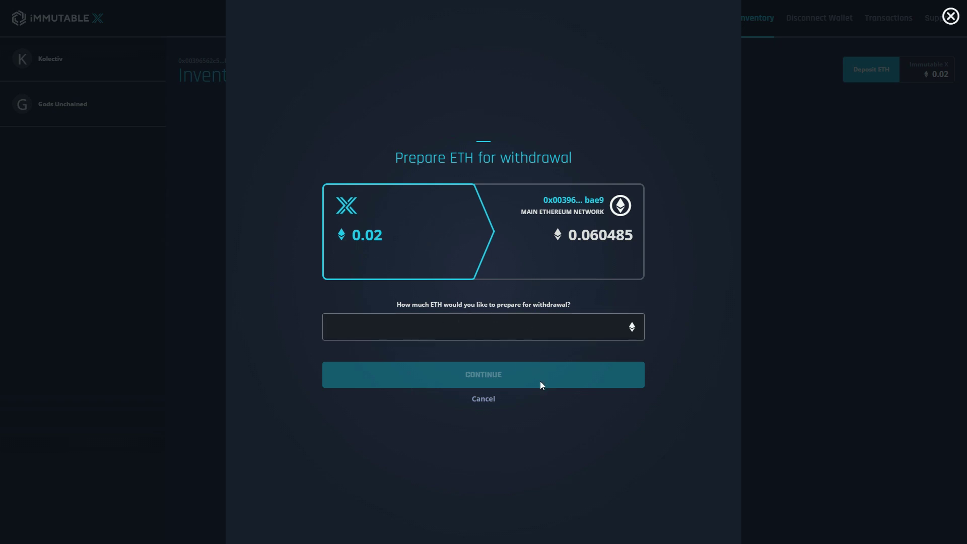
{"action": "type", "text": "0.01"}
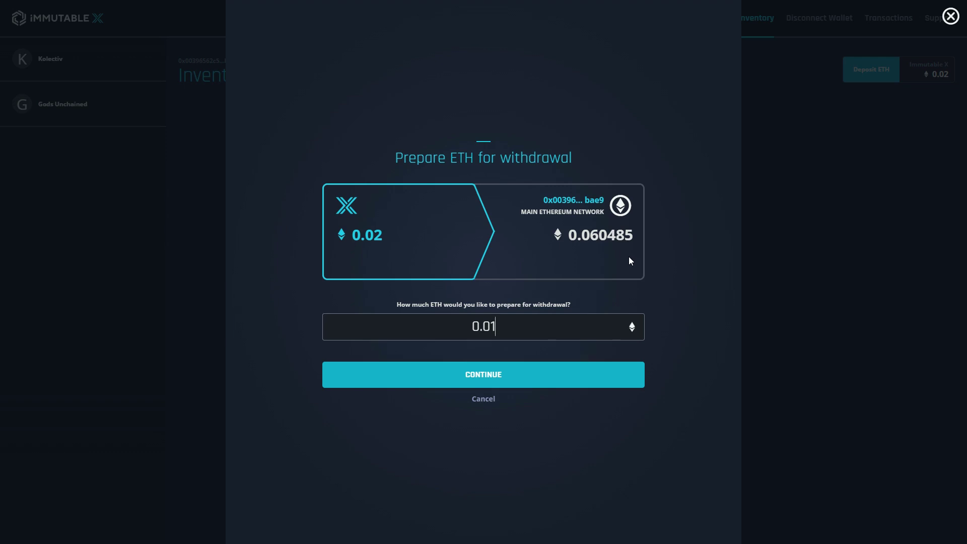
{"action": "left_click", "coordinate": [489, 402]}
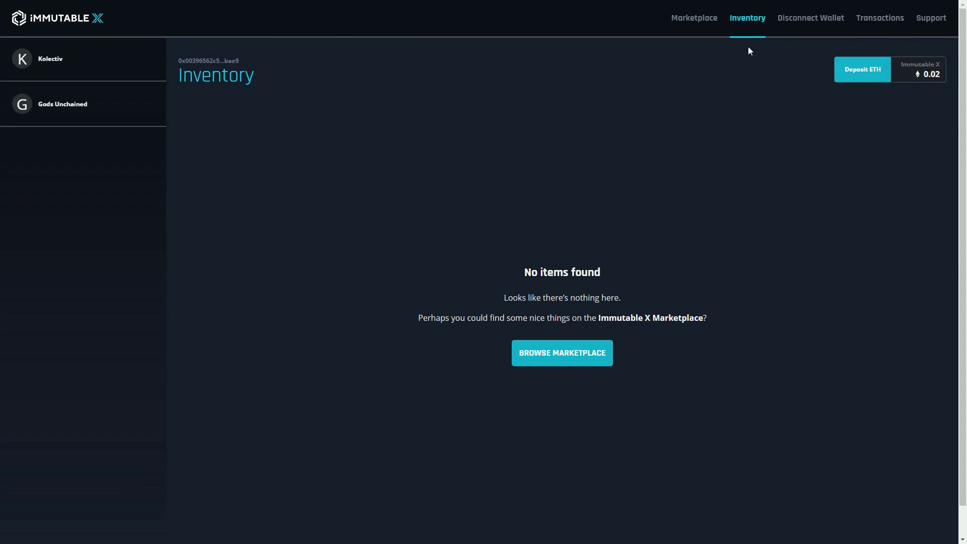
- Go to the items for sale and sort them by Price (High-Low)
{"action": "left_click", "coordinate": [694, 19]}
{"action": "scroll", "coordinate": [267, 416], "scroll_direction": "down", "scroll_amount": 4}
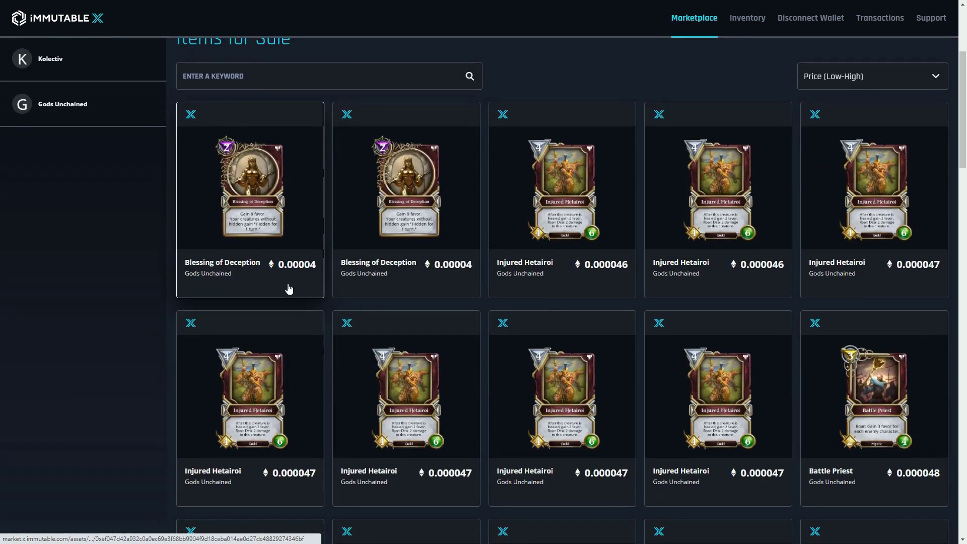
{"action": "scroll", "coordinate": [561, 201], "scroll_direction": "up", "scroll_amount": 4}
{"action": "scroll", "coordinate": [96, 291], "scroll_direction": "down", "scroll_amount": 2}
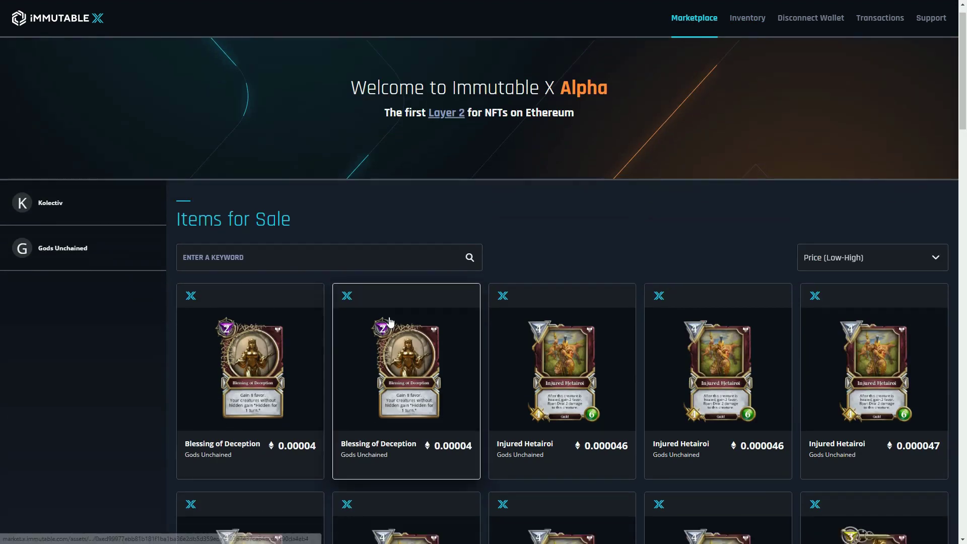
{"action": "left_click", "coordinate": [836, 182]}
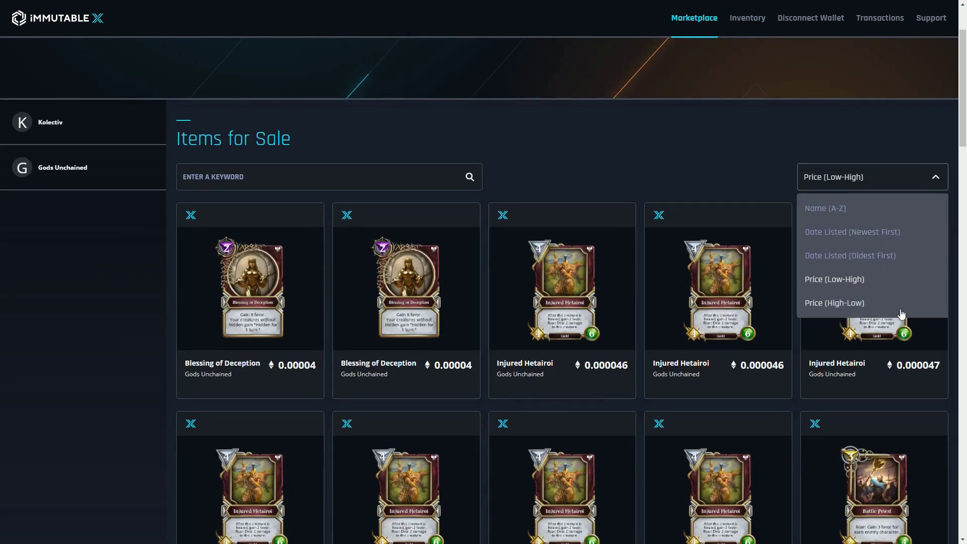
{"action": "left_click", "coordinate": [835, 302]}
{"action": "scroll", "coordinate": [146, 372], "scroll_direction": "up", "scroll_amount": 2}
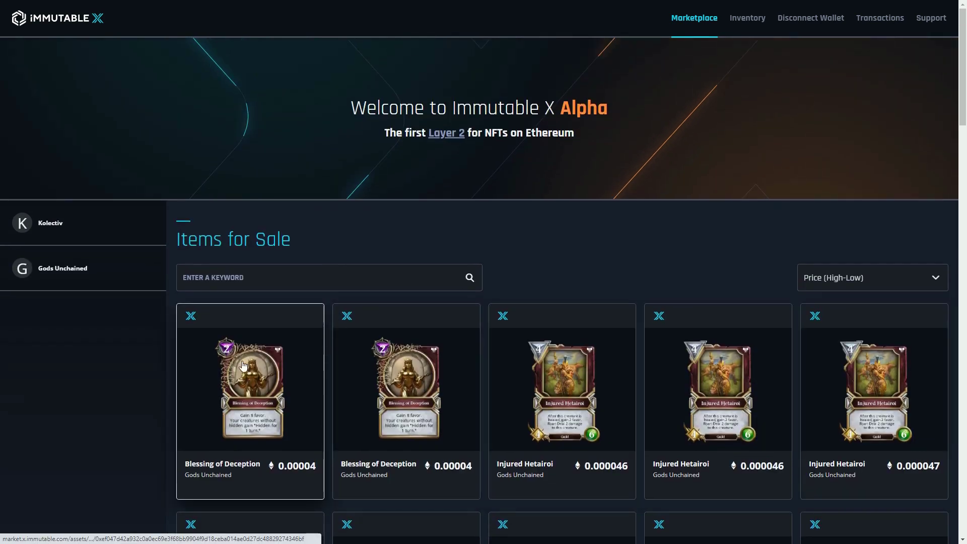
{"action": "scroll", "coordinate": [190, 313], "scroll_direction": "down", "scroll_amount": 2}
{"action": "scroll", "coordinate": [190, 281], "scroll_direction": "down", "scroll_amount": 3}
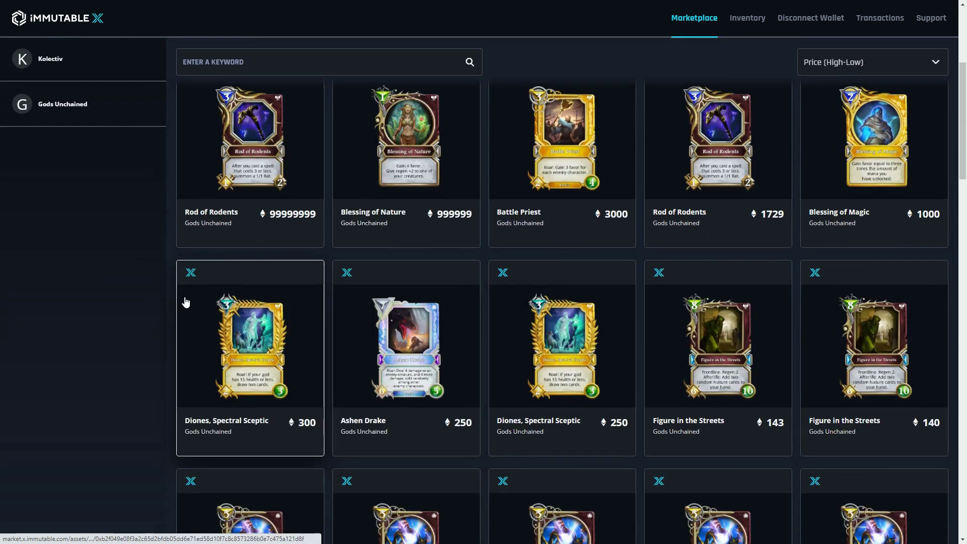
{"action": "scroll", "coordinate": [186, 272], "scroll_direction": "up", "scroll_amount": 1}
{"action": "scroll", "coordinate": [392, 316], "scroll_direction": "down", "scroll_amount": 1}
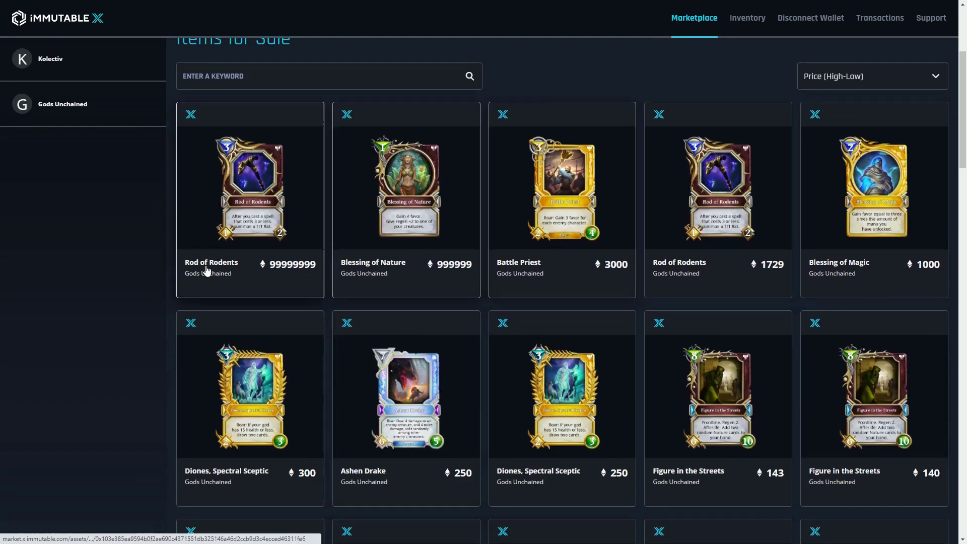
{"action": "scroll", "coordinate": [734, 238], "scroll_direction": "down", "scroll_amount": 5}
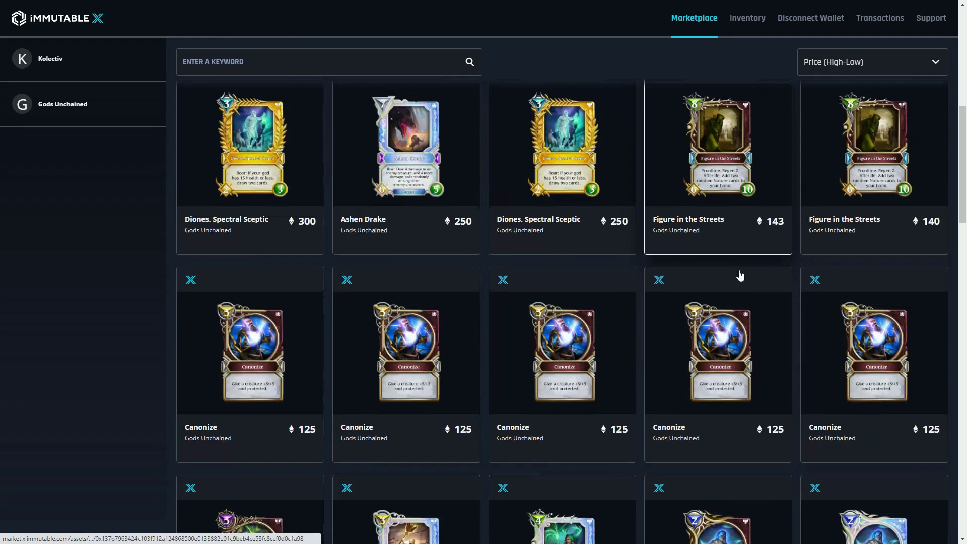
{"action": "scroll", "coordinate": [738, 274], "scroll_direction": "up", "scroll_amount": 10}
- Re-sort the listings by Price (Low-High) and scroll to the 0.000049 ETH Battle Priest cards
{"action": "left_click", "coordinate": [293, 267]}
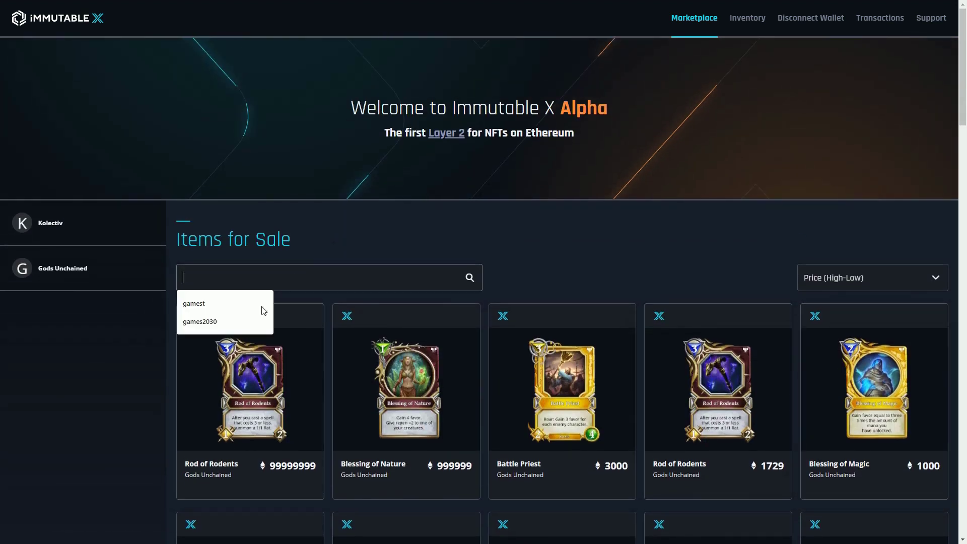
{"action": "left_click", "coordinate": [698, 282]}
{"action": "left_click", "coordinate": [847, 287]}
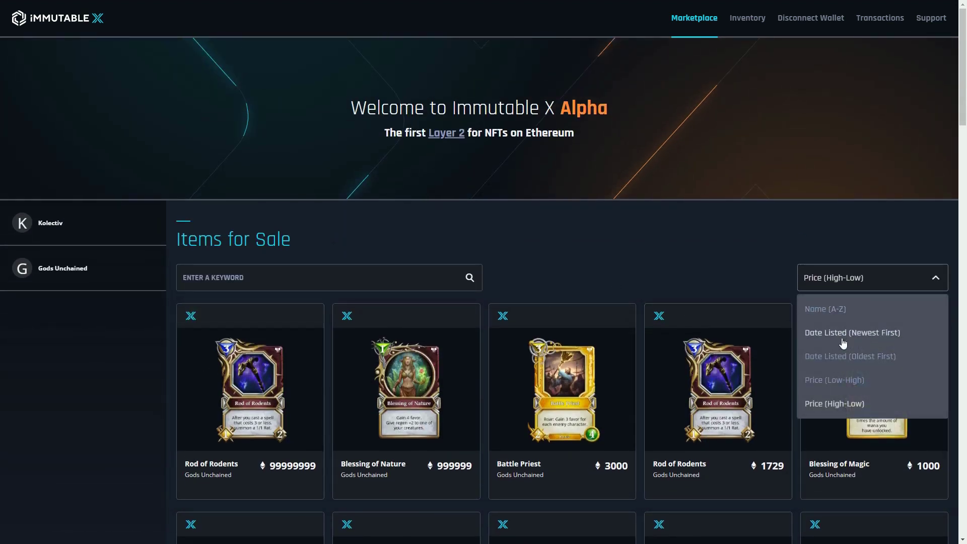
{"action": "left_click", "coordinate": [836, 378]}
{"action": "scroll", "coordinate": [543, 302], "scroll_direction": "down", "scroll_amount": 4}
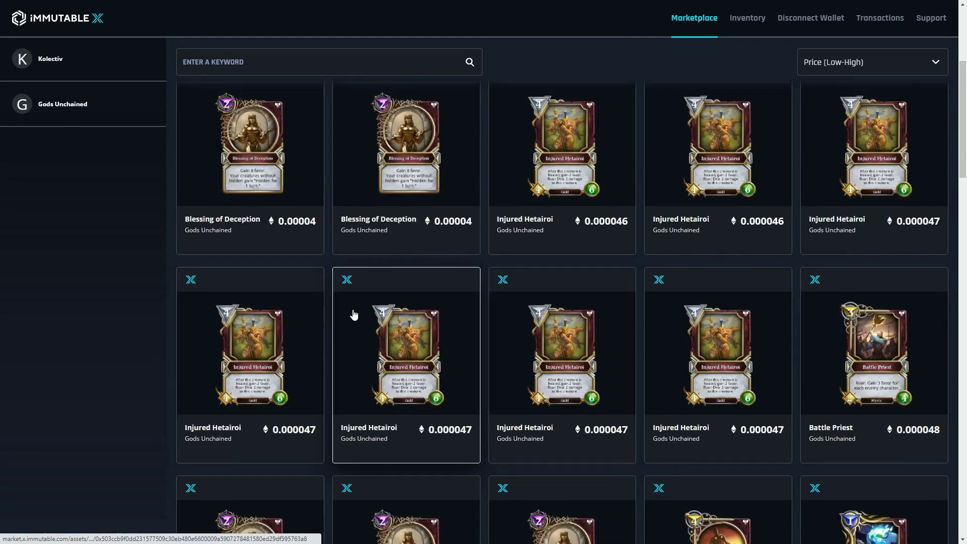
{"action": "scroll", "coordinate": [351, 302], "scroll_direction": "down", "scroll_amount": 9}
{"action": "scroll", "coordinate": [266, 222], "scroll_direction": "up", "scroll_amount": 3}
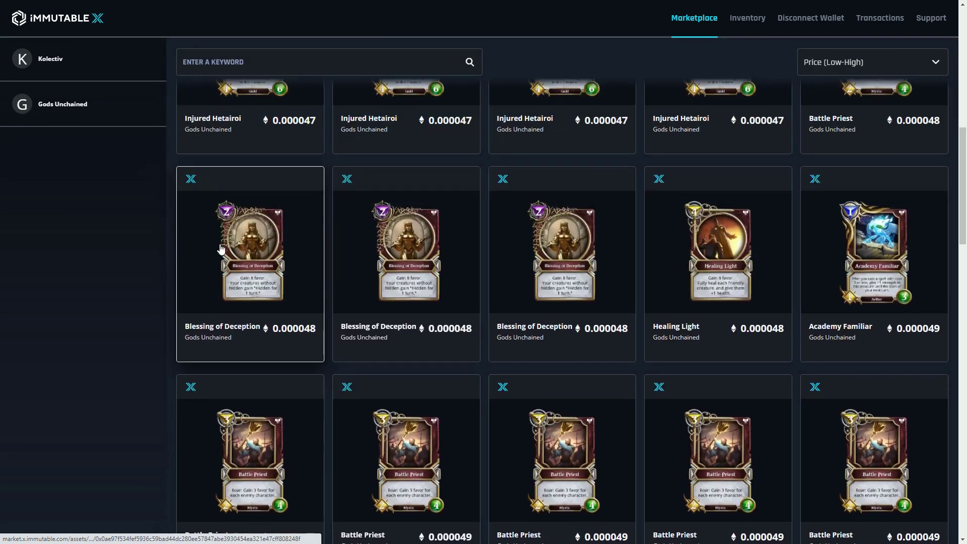
{"action": "scroll", "coordinate": [403, 198], "scroll_direction": "down", "scroll_amount": 5}
{"action": "scroll", "coordinate": [403, 222], "scroll_direction": "down", "scroll_amount": 4}
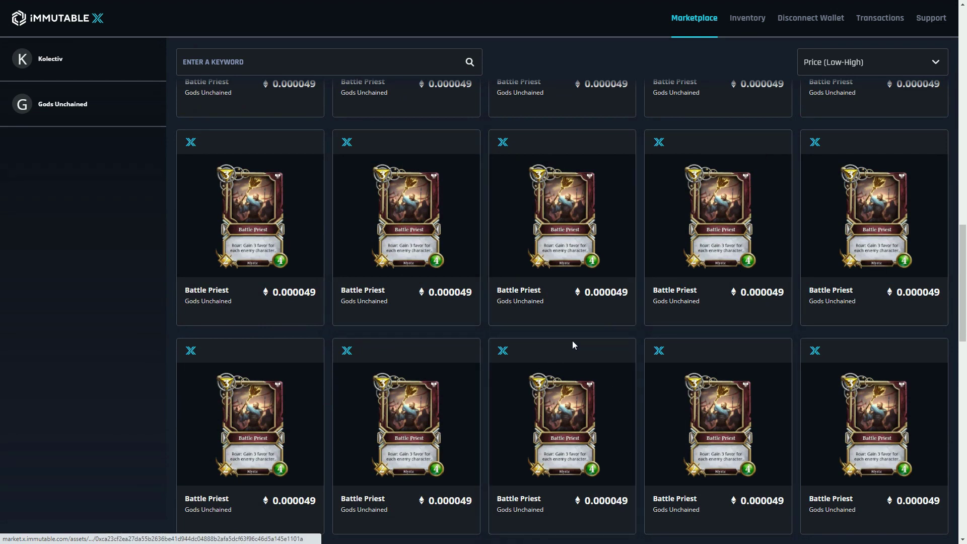
- Open a Battle Priest listing priced 0.000049 ETH and start buying it
{"action": "left_click", "coordinate": [594, 220]}
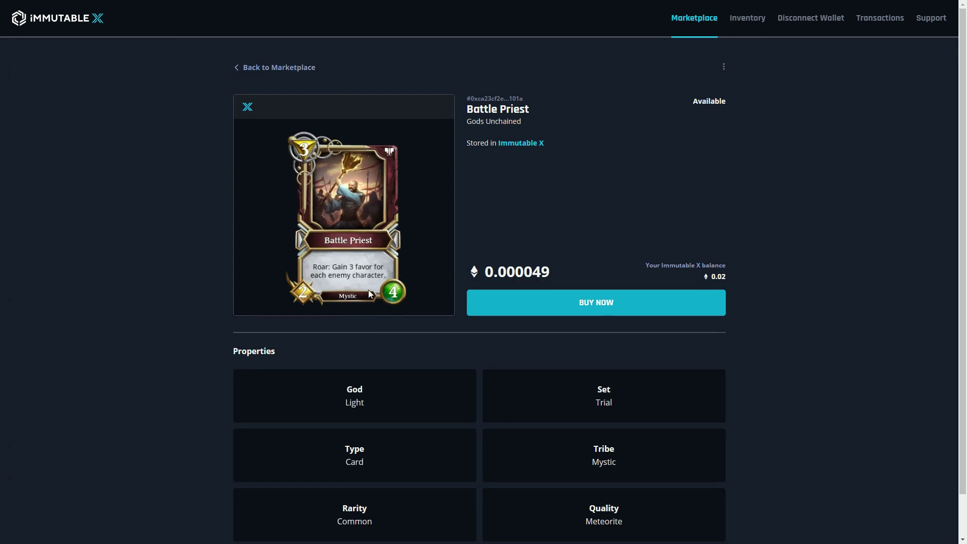
{"action": "scroll", "coordinate": [326, 334], "scroll_direction": "down", "scroll_amount": 1}
{"action": "scroll", "coordinate": [410, 365], "scroll_direction": "up", "scroll_amount": 1}
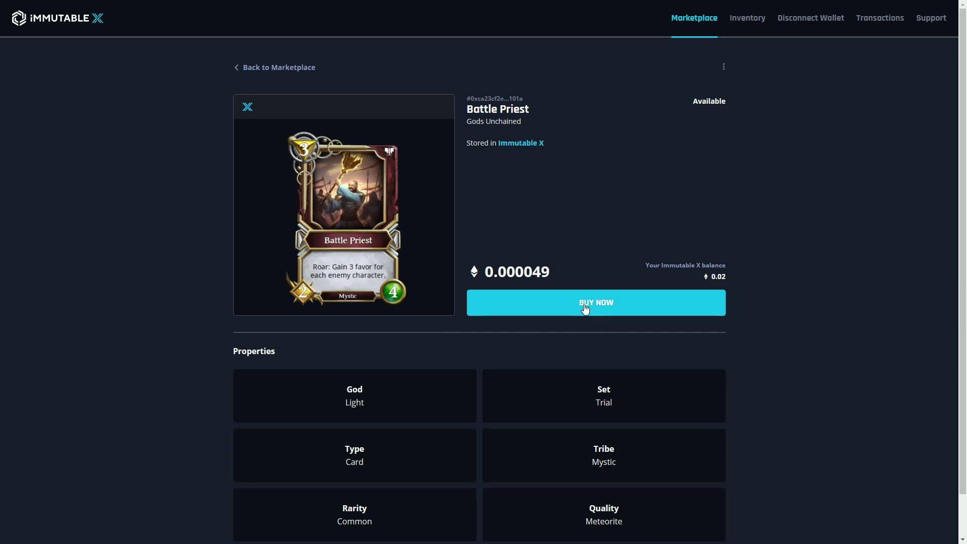
{"action": "left_click", "coordinate": [627, 304]}
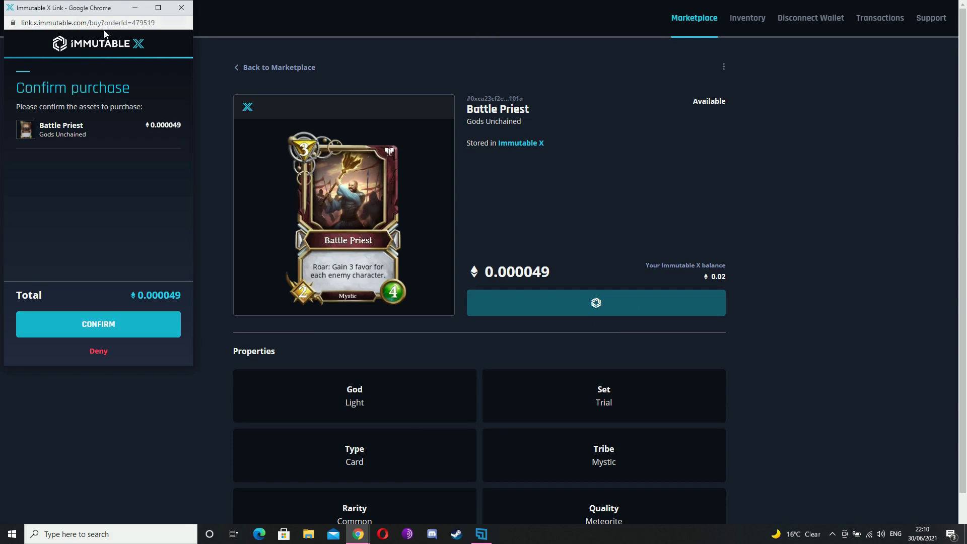
- Confirm the 0.000049 ETH Battle Priest purchase, sign it in MetaMask, and close the completion window
{"action": "left_click", "coordinate": [87, 326]}
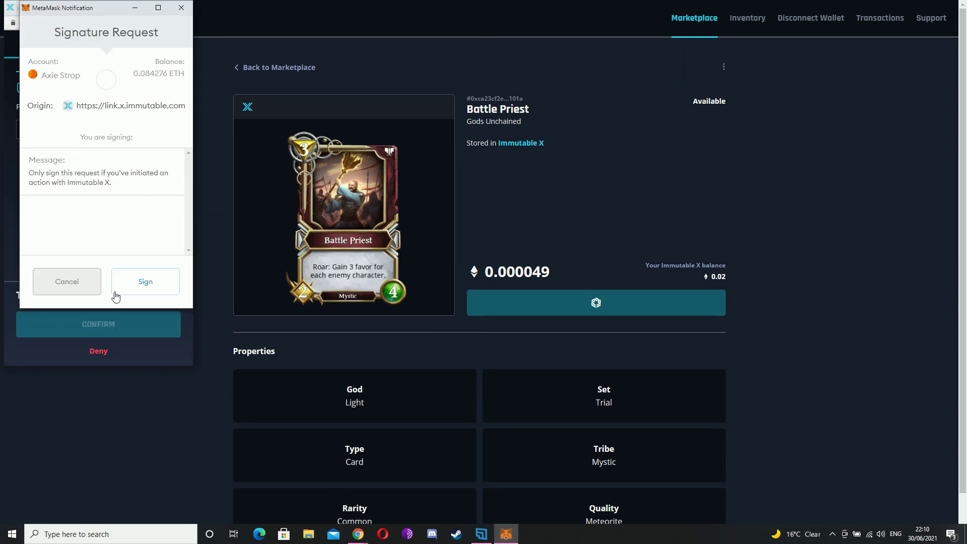
{"action": "left_click", "coordinate": [151, 283]}
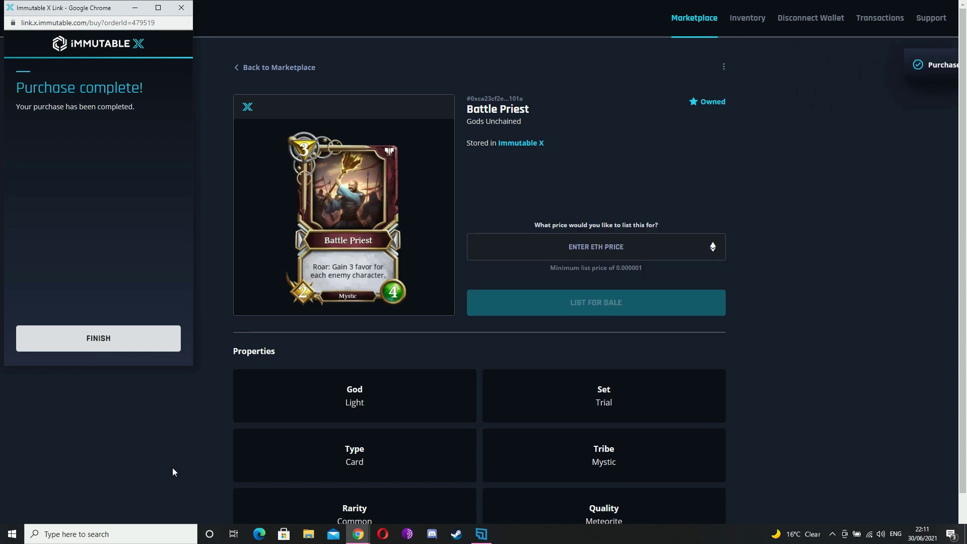
{"action": "left_click", "coordinate": [107, 338]}
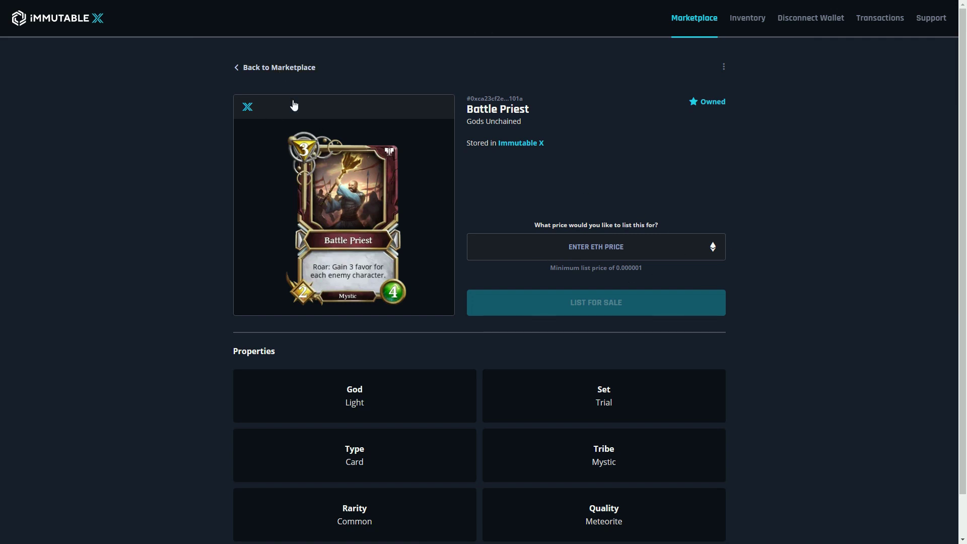
- Go from the card page to the Inventory showing the Battle Priest card and 0.019951 ETH balance
{"action": "left_click", "coordinate": [275, 67]}
{"action": "left_click", "coordinate": [749, 17]}
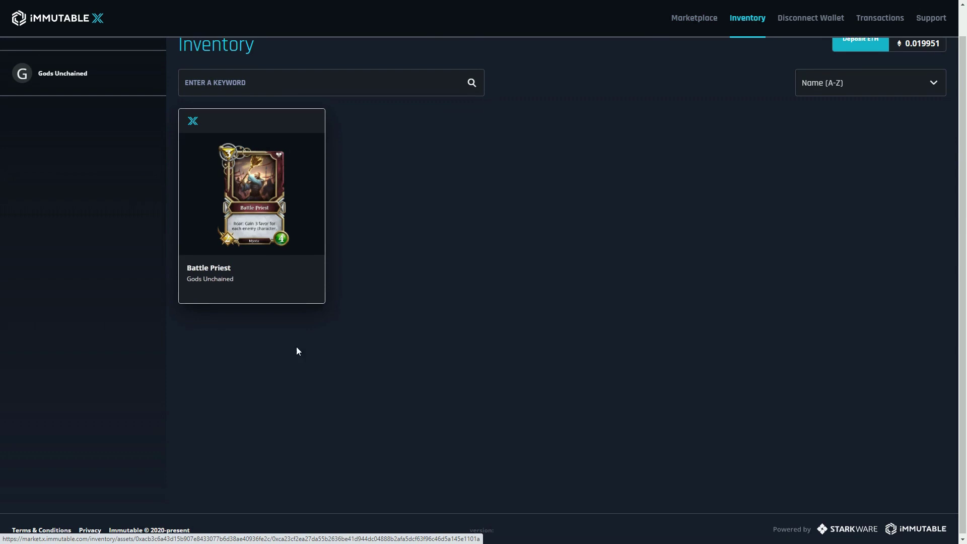
{"action": "scroll", "coordinate": [377, 322], "scroll_direction": "up", "scroll_amount": 1}
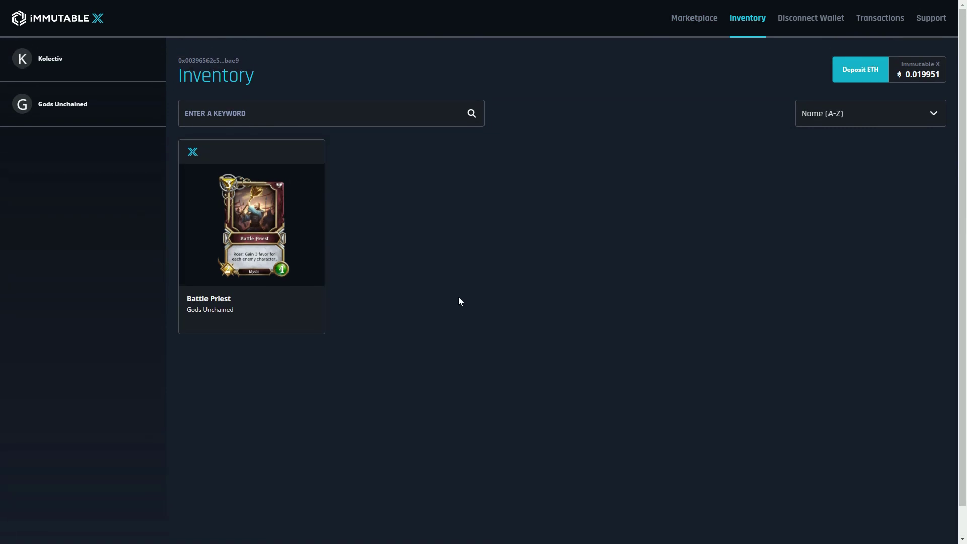